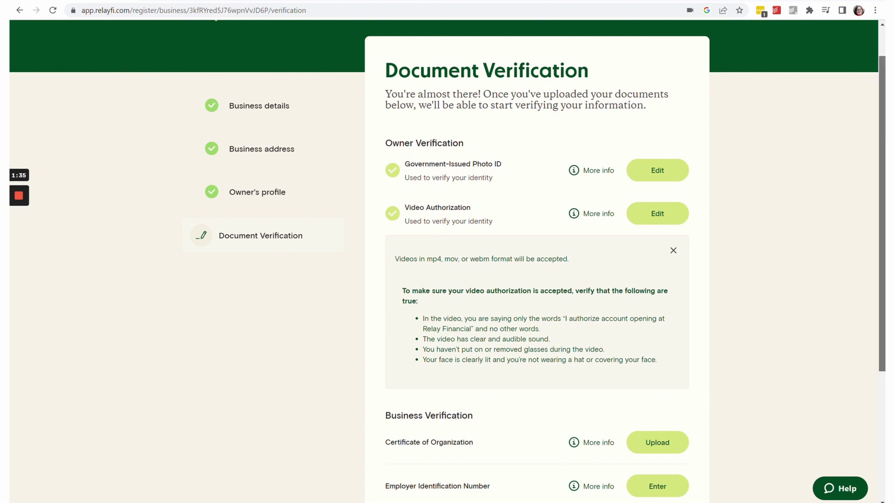
Scroll through the Document Verification page to review its contents.
{"action": "left_click_drag", "start_coordinate": [881, 147], "coordinate": [881, 246]}
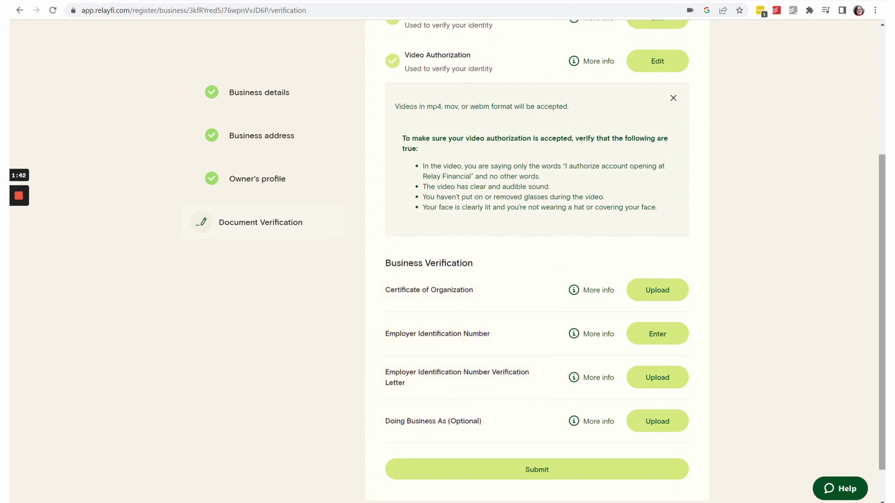
{"action": "left_click_drag", "start_coordinate": [884, 284], "coordinate": [884, 158]}
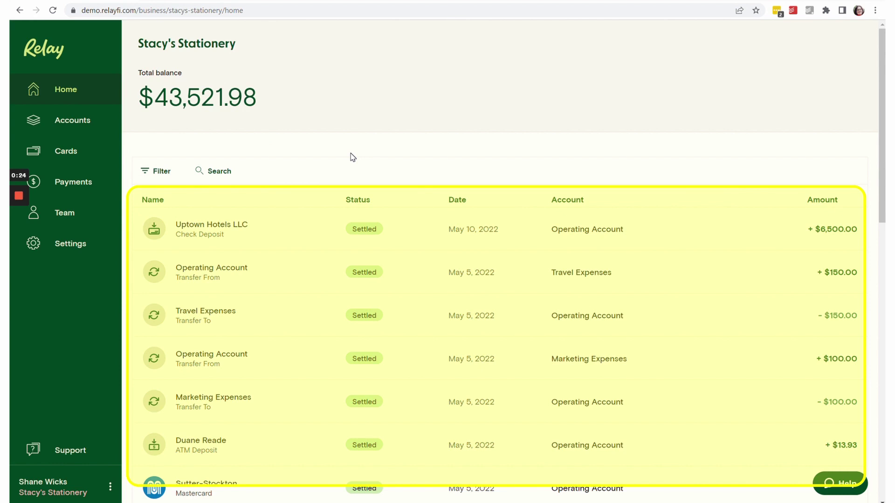
Open the Accounts overview listing each account's balance.
{"action": "left_click", "coordinate": [82, 122]}
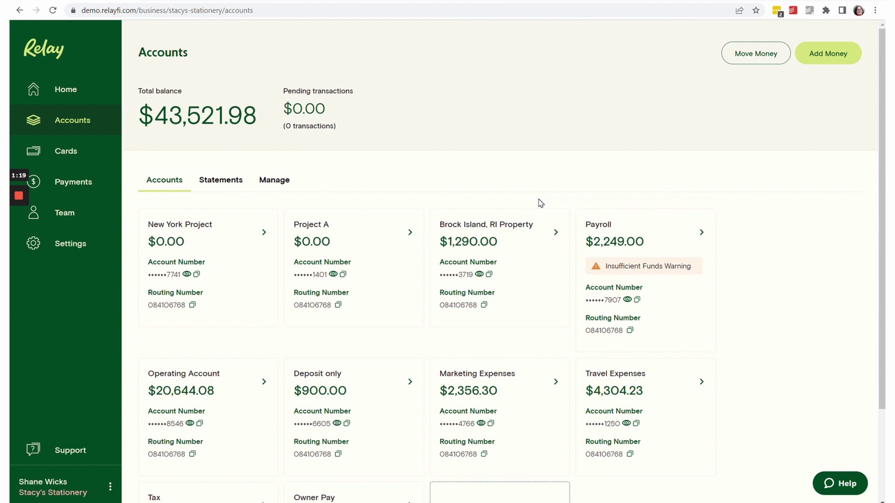
{"action": "left_click", "coordinate": [238, 394]}
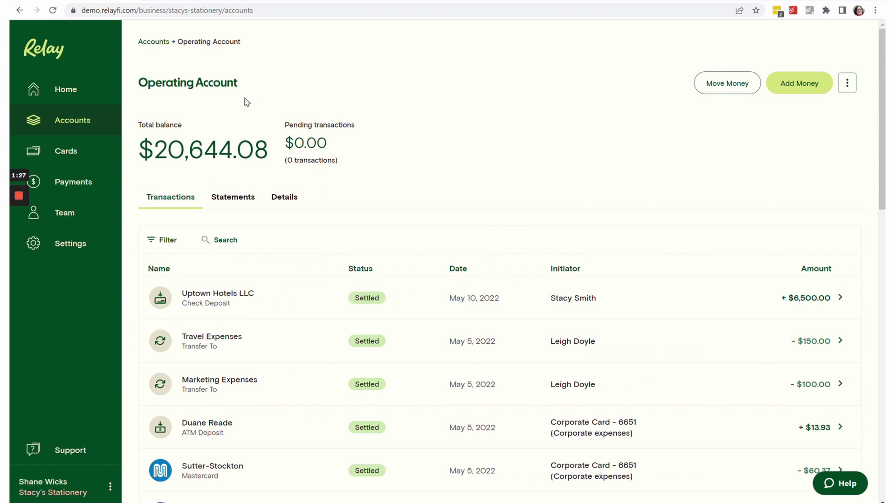
{"action": "left_click", "coordinate": [151, 46]}
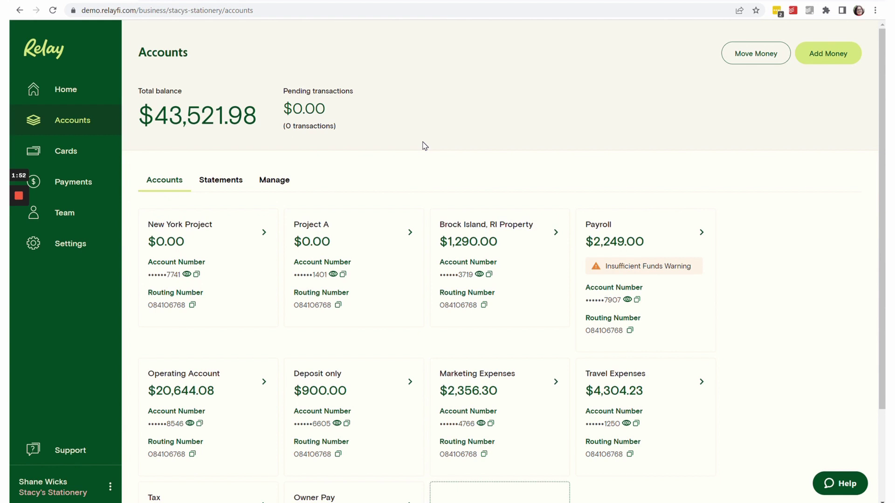
View the Corporate expenses card details under Cards, then go to the Team page.
{"action": "left_click", "coordinate": [85, 157]}
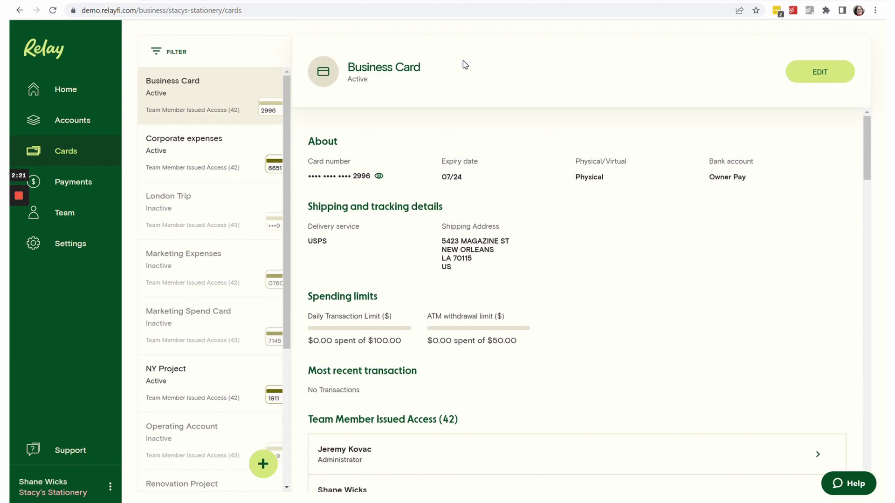
{"action": "left_click", "coordinate": [235, 159]}
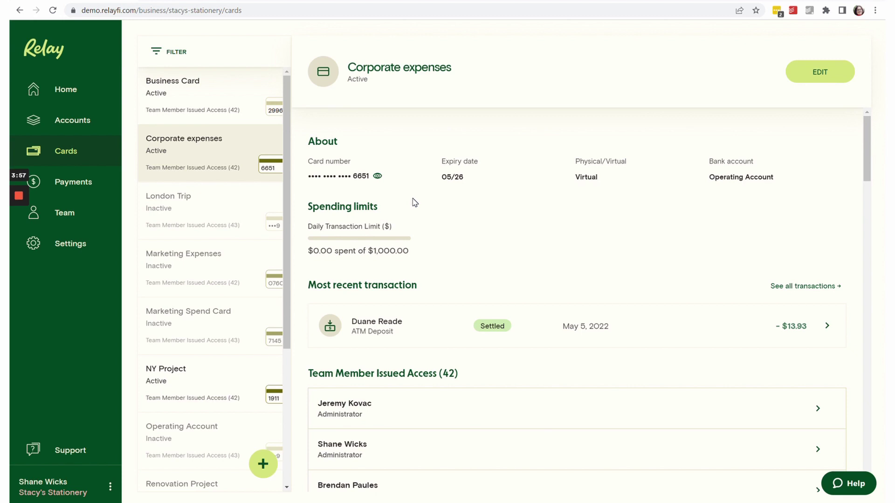
{"action": "left_click", "coordinate": [87, 214]}
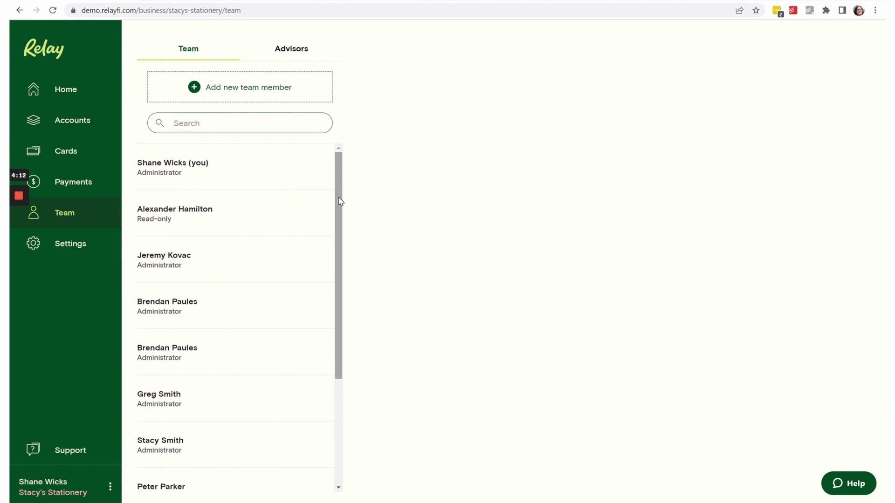
Review the Advisors list, then return to the Accounts overview.
{"action": "left_click", "coordinate": [291, 48]}
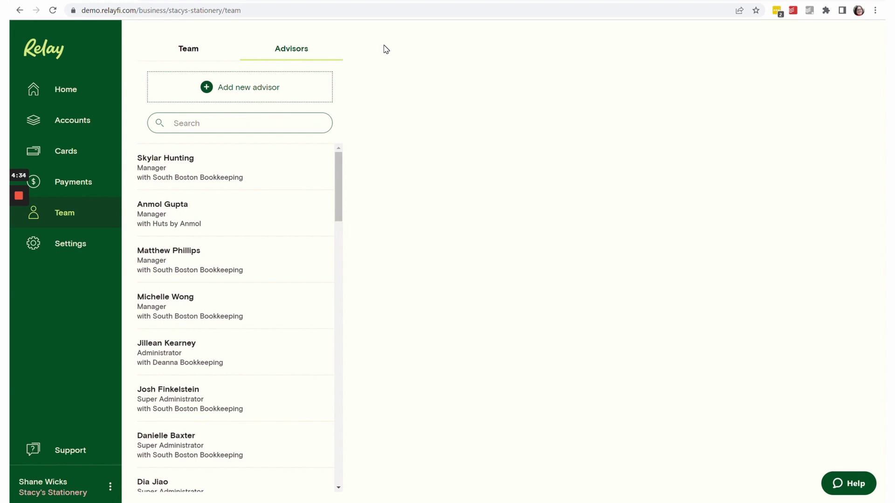
{"action": "left_click", "coordinate": [69, 122]}
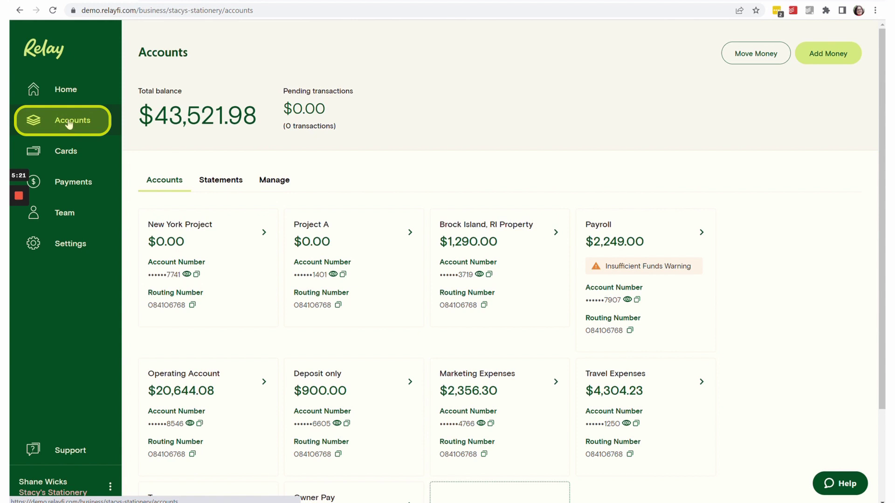
Start a Move Money transfer with Operating Account as the source.
{"action": "left_click", "coordinate": [756, 59]}
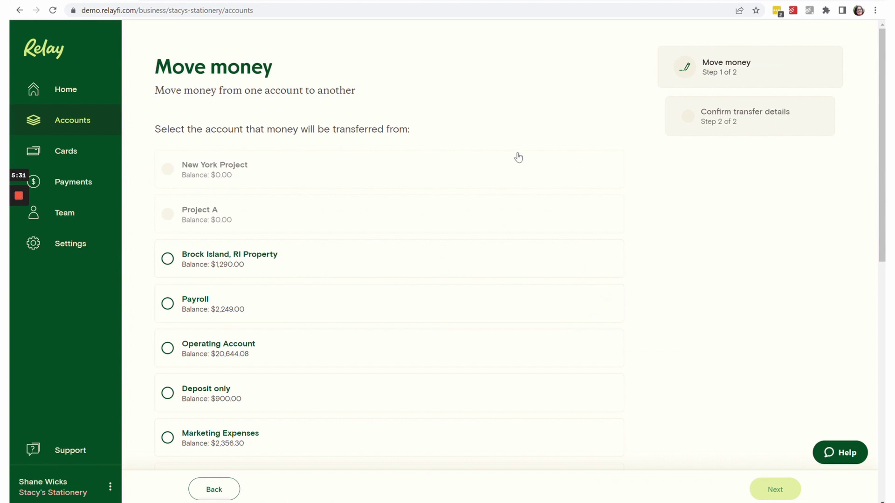
{"action": "scroll", "coordinate": [300, 231], "scroll_direction": "down", "scroll_amount": 5}
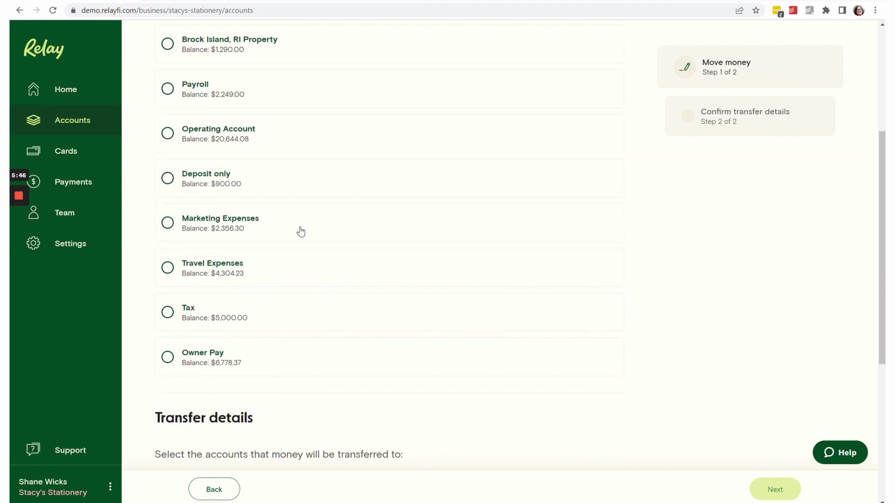
{"action": "left_click", "coordinate": [169, 135]}
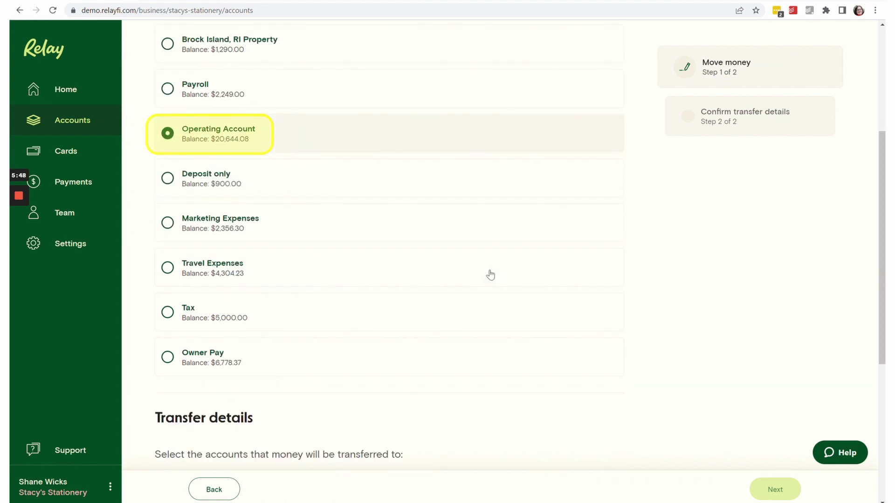
{"action": "scroll", "coordinate": [884, 200], "scroll_direction": "down", "scroll_amount": 6}
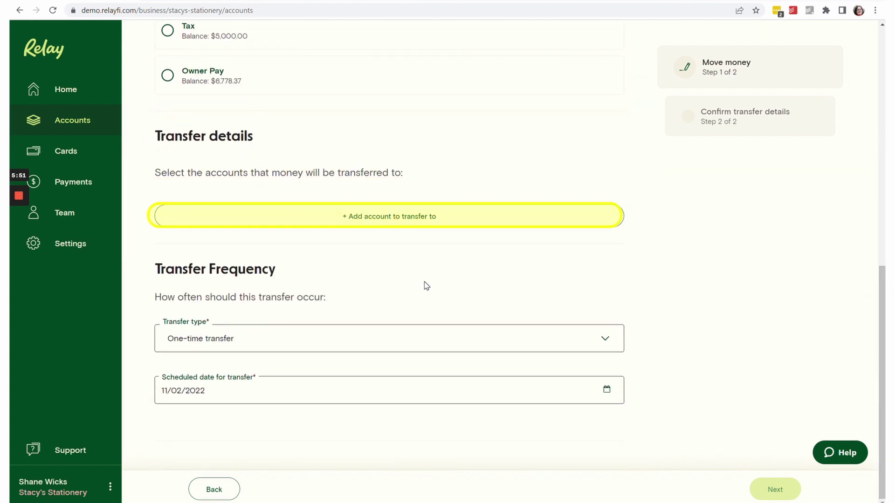
Send it to Marketing Expenses as a recurring transfer, reviewing end and frequency options.
{"action": "left_click", "coordinate": [399, 214]}
{"action": "left_click", "coordinate": [210, 249]}
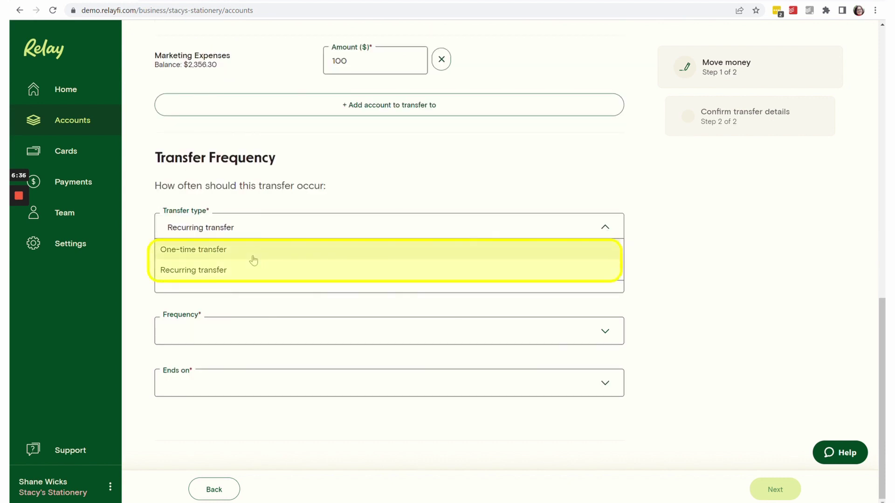
{"action": "left_click", "coordinate": [248, 273]}
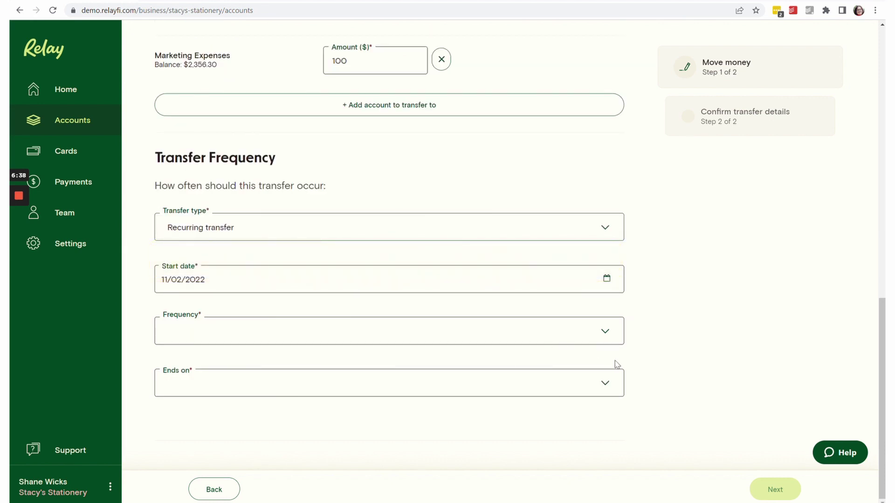
{"action": "left_click", "coordinate": [610, 383]}
{"action": "left_click", "coordinate": [420, 335]}
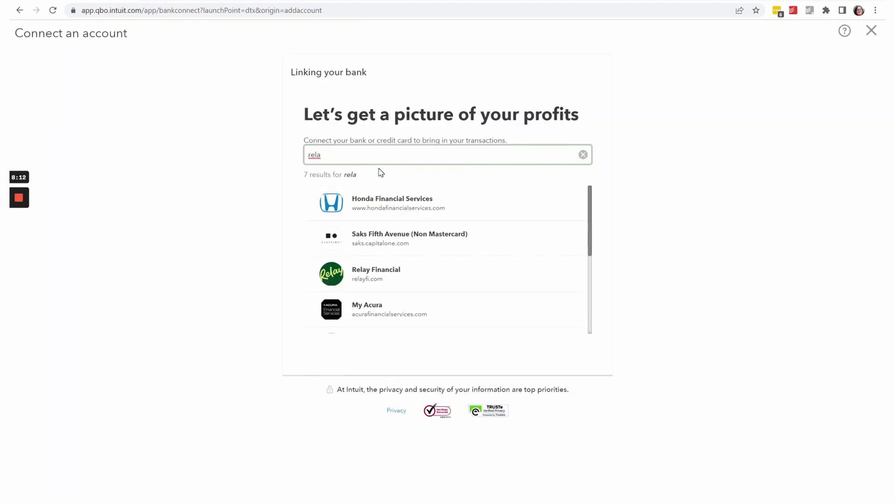
Choose Relay Financial as the bank and sign in with the Relay password.
{"action": "left_click", "coordinate": [368, 275]}
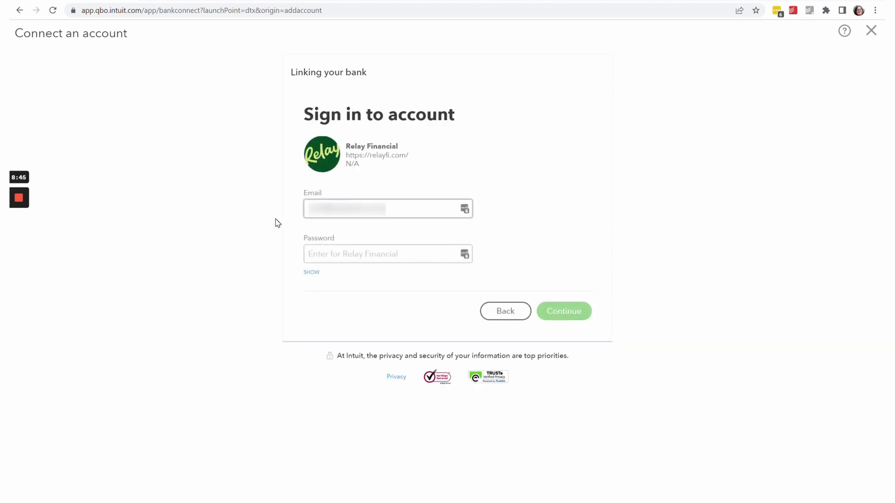
{"action": "key", "text": "Tab"}
{"action": "type", "text": "*********"}
{"action": "left_click", "coordinate": [564, 311]}
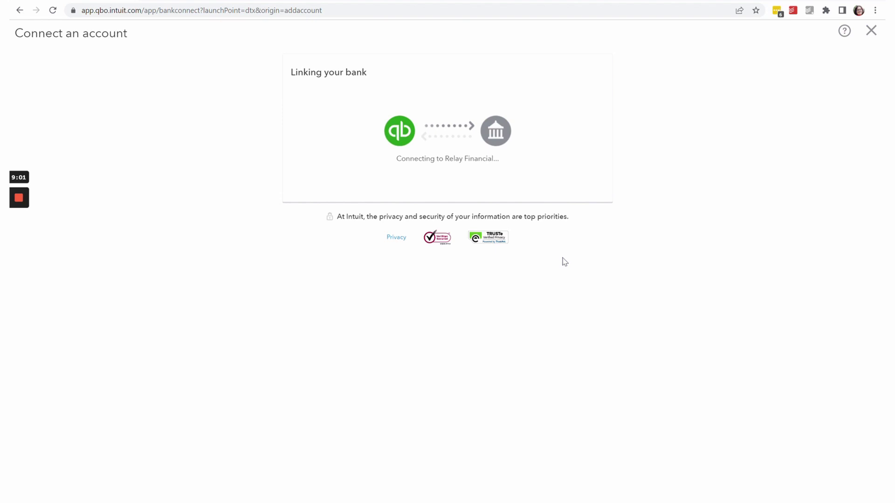
Set the Business Checking account type to Checking and connect it.
{"action": "left_click", "coordinate": [566, 125]}
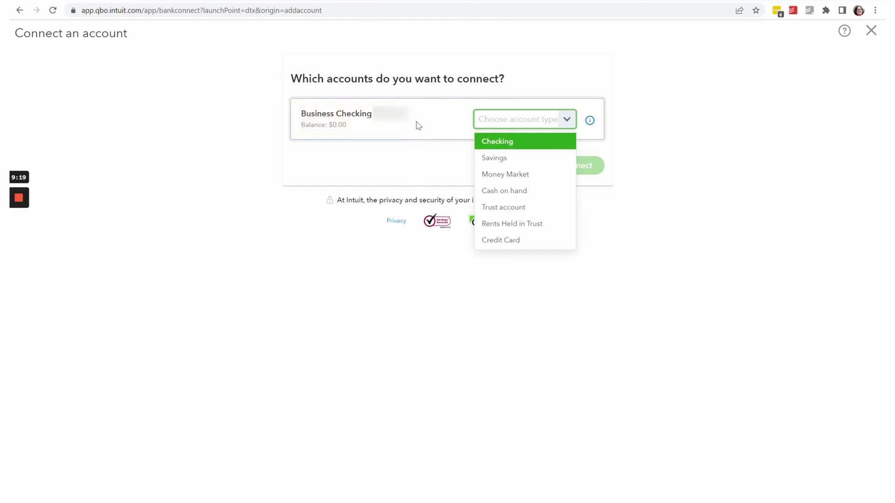
{"action": "left_click", "coordinate": [506, 148]}
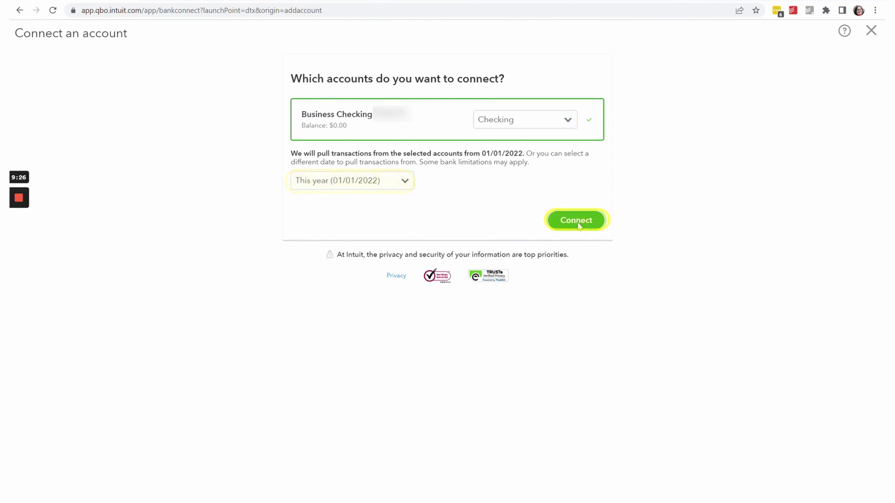
{"action": "left_click", "coordinate": [578, 226]}
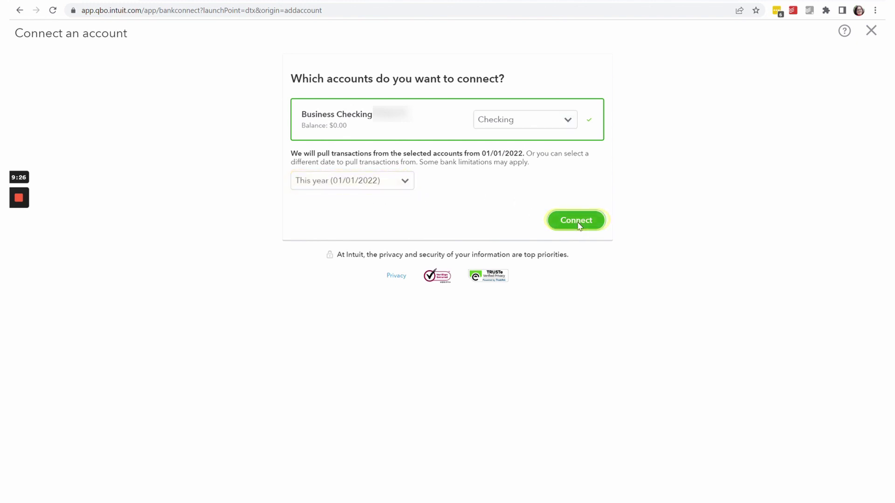